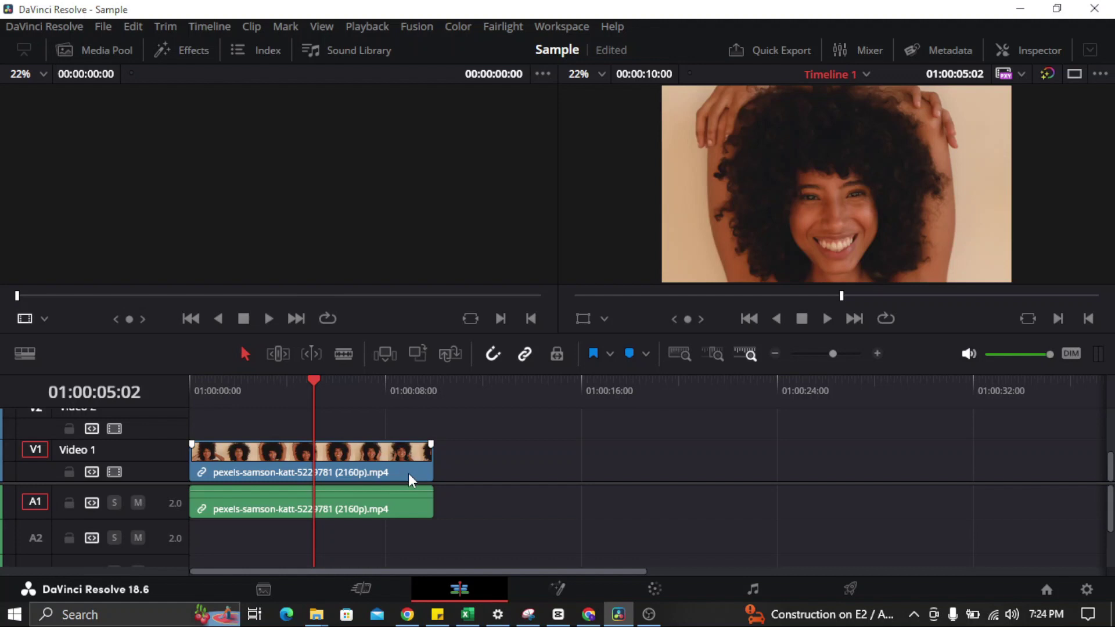
Open the Media Pool to show the project's clips and Timeline 1
click(389, 461)
click(91, 46)
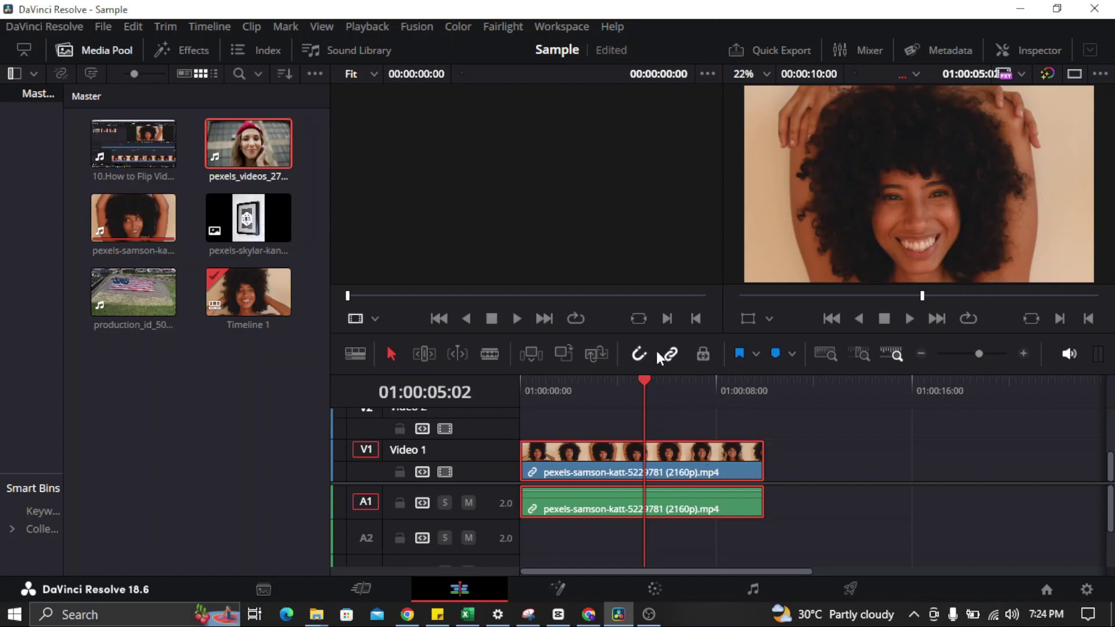
Show the Effects library's Video Transitions list with the Dissolve section and Cross Dissolve
click(185, 50)
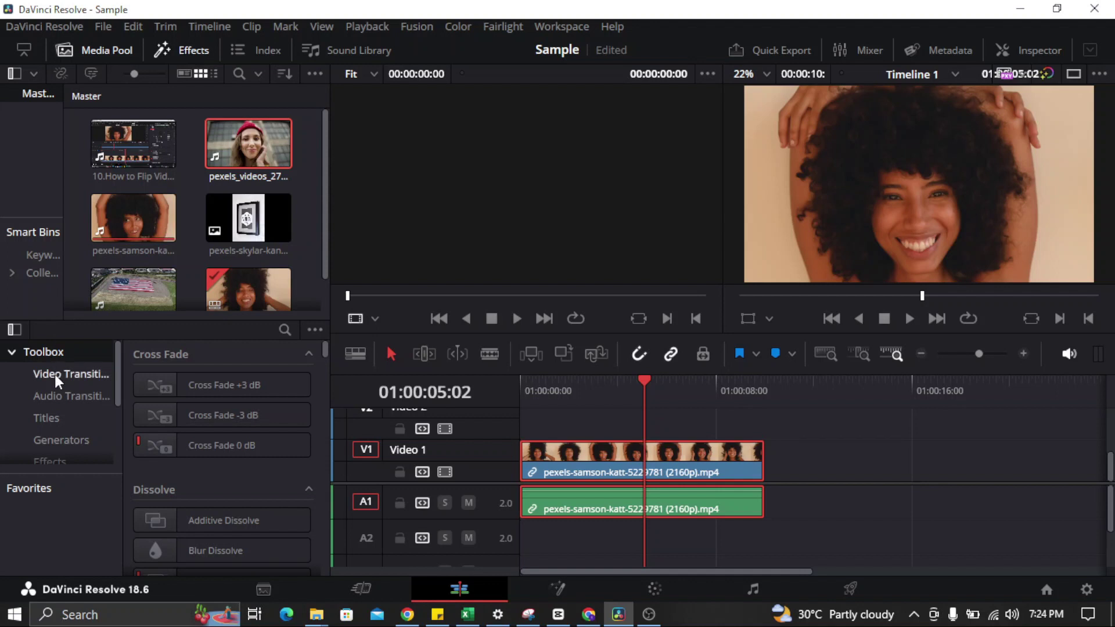
click(56, 374)
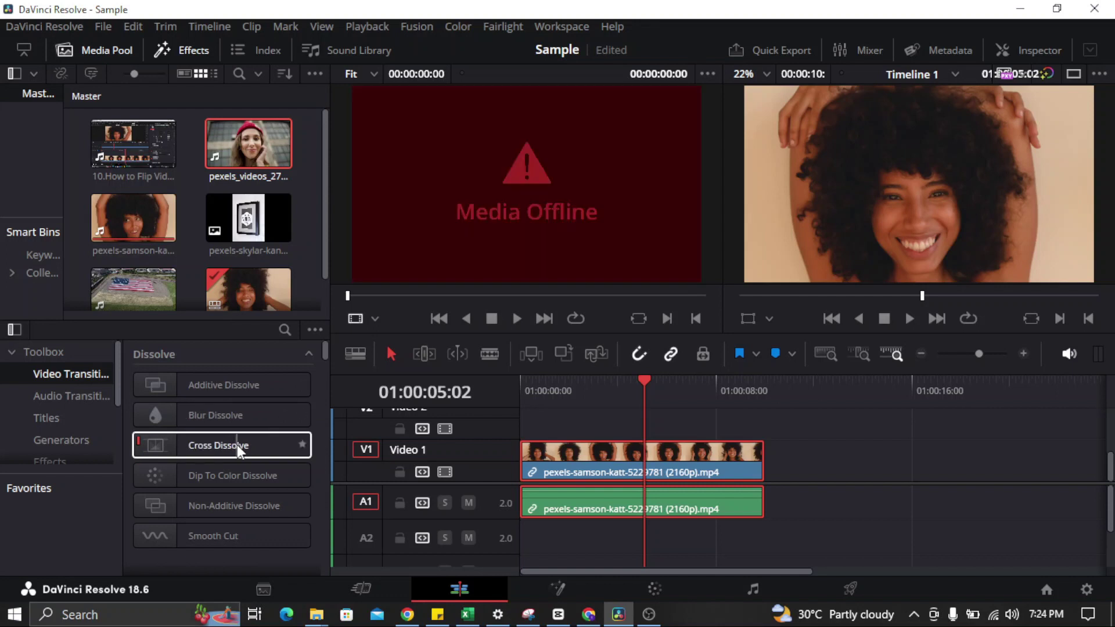
Place Cross Dissolve on the end of the portrait clip and park the playhead near it
drag(237, 445, 743, 466)
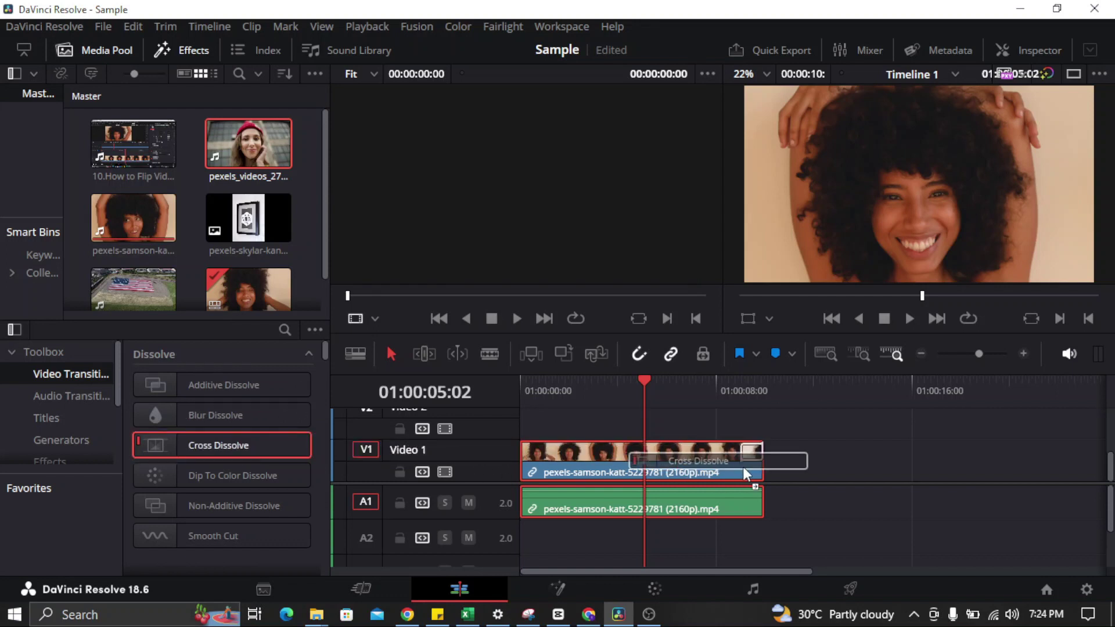
drag(744, 466, 740, 466)
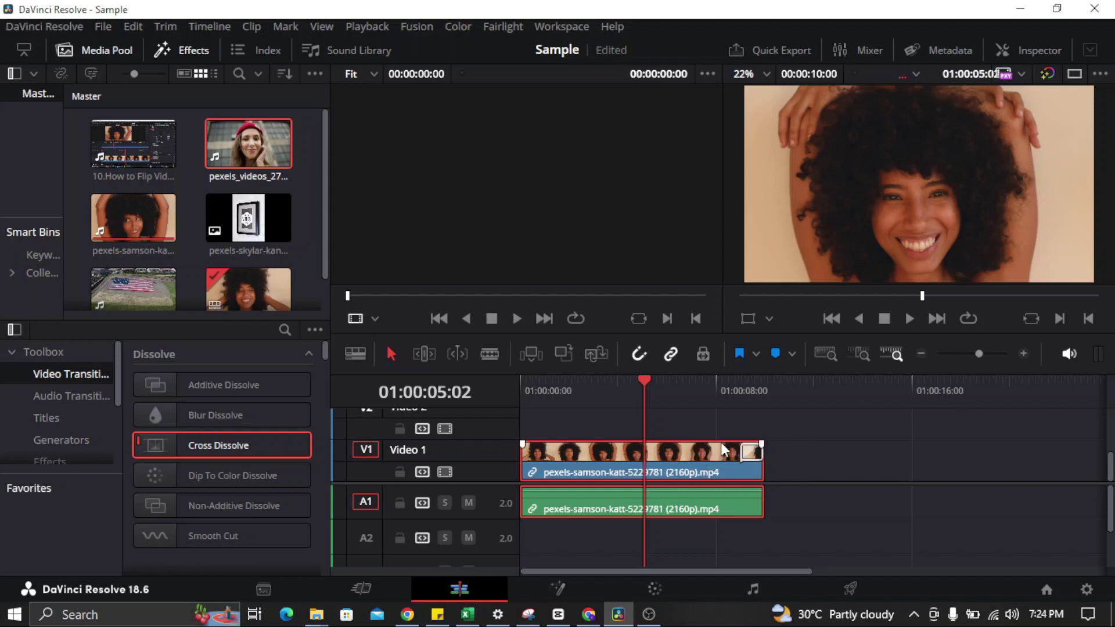
click(652, 381)
drag(656, 380, 740, 384)
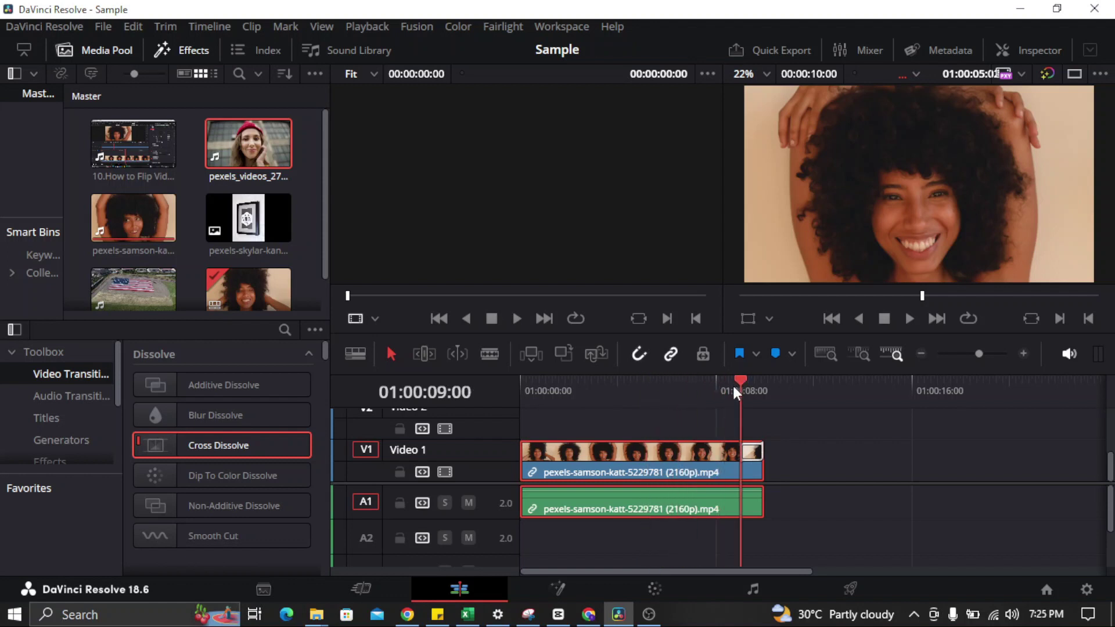
Play the timeline to preview the fade, then view the picture-frame image in the source viewer
click(905, 320)
click(792, 437)
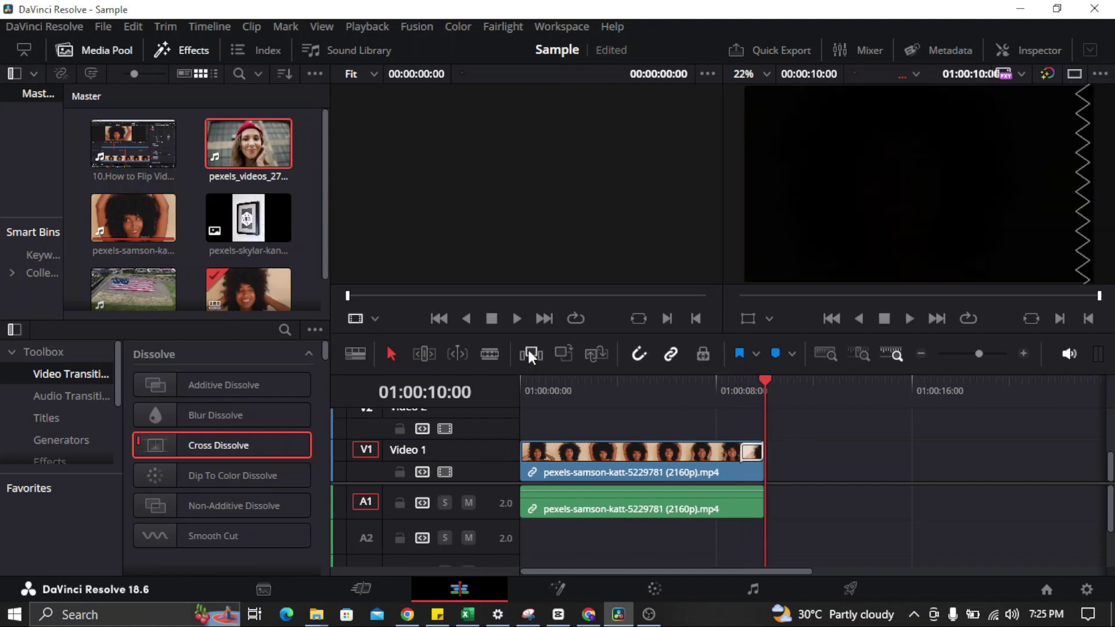
click(241, 231)
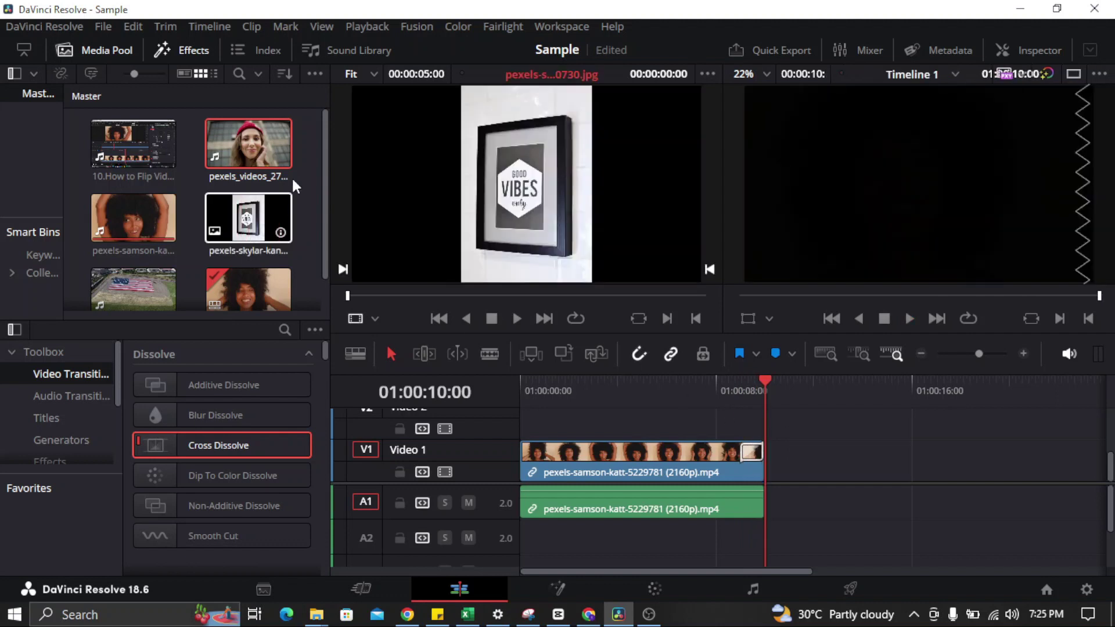
Add the red-beanie woman clip after the portrait clip and drop Cross Dissolve between them
click(257, 146)
mouse_move(257, 146)
mouse_down()
mouse_move(734, 383)
mouse_move(765, 473)
mouse_up()
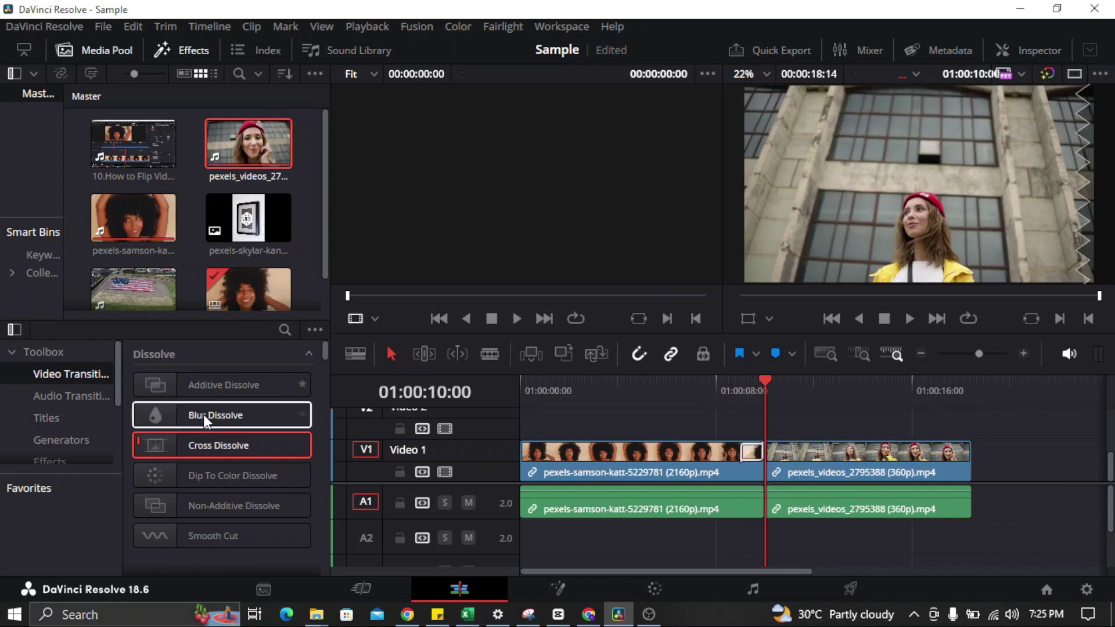
mouse_move(218, 446)
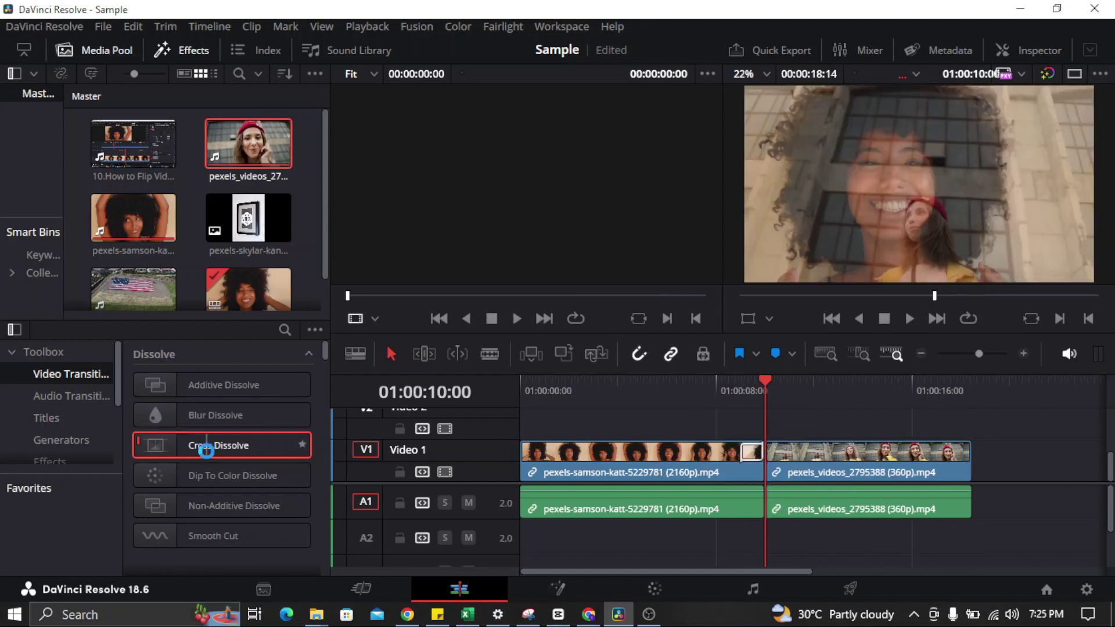
mouse_move(206, 449)
mouse_down()
mouse_move(822, 463)
mouse_move(793, 471)
mouse_up()
Replay the timeline from just before the cut to watch the portrait clip dissolve into the second
key(space)
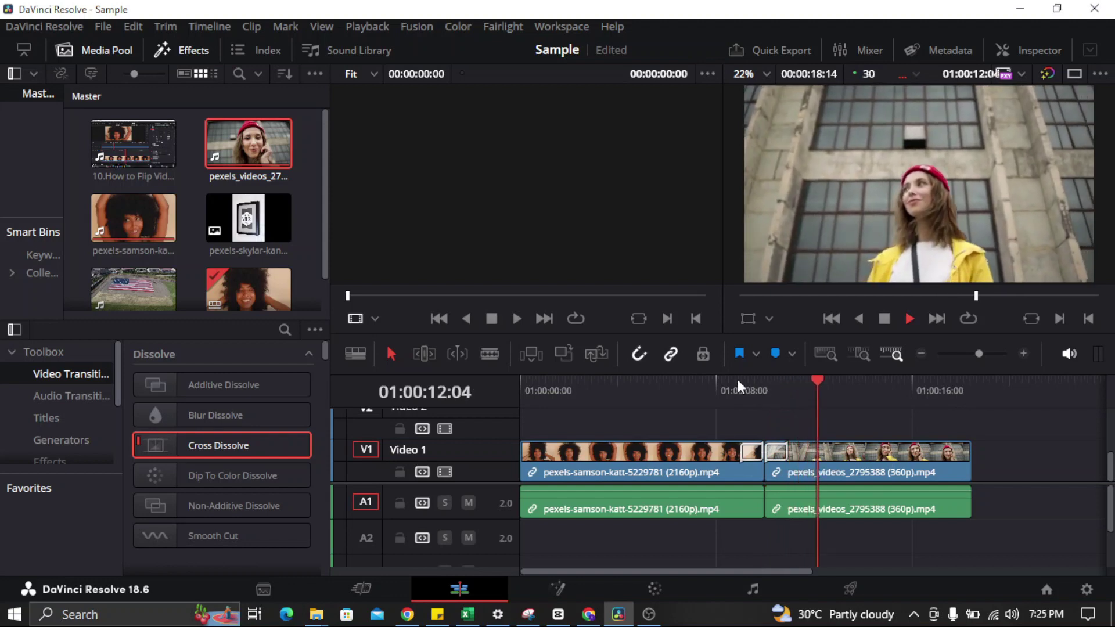
click(737, 378)
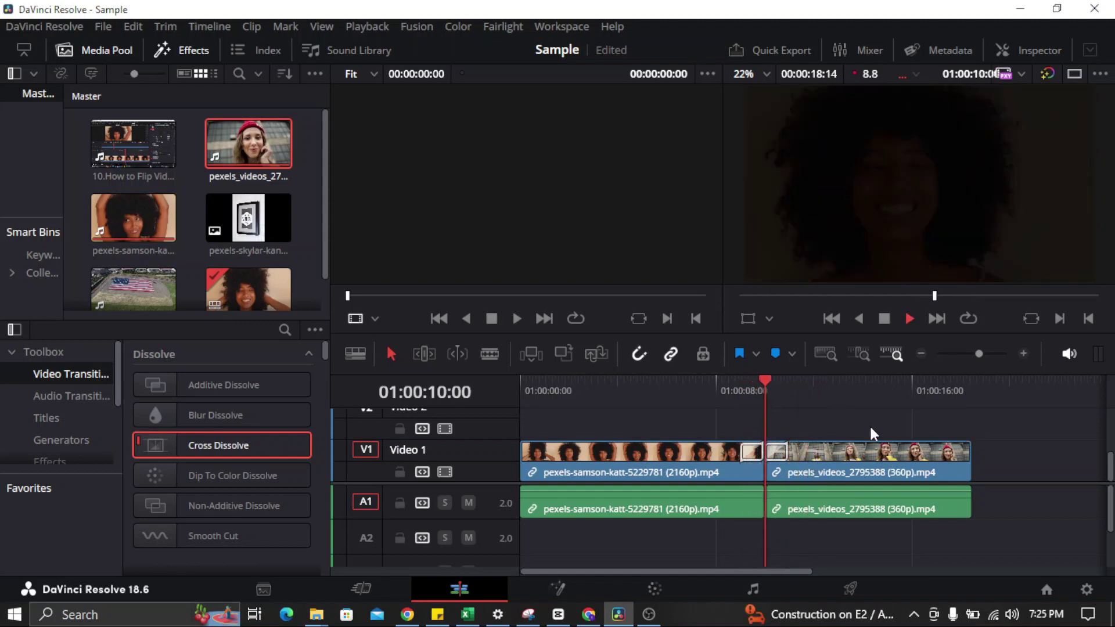
key(space)
click(789, 383)
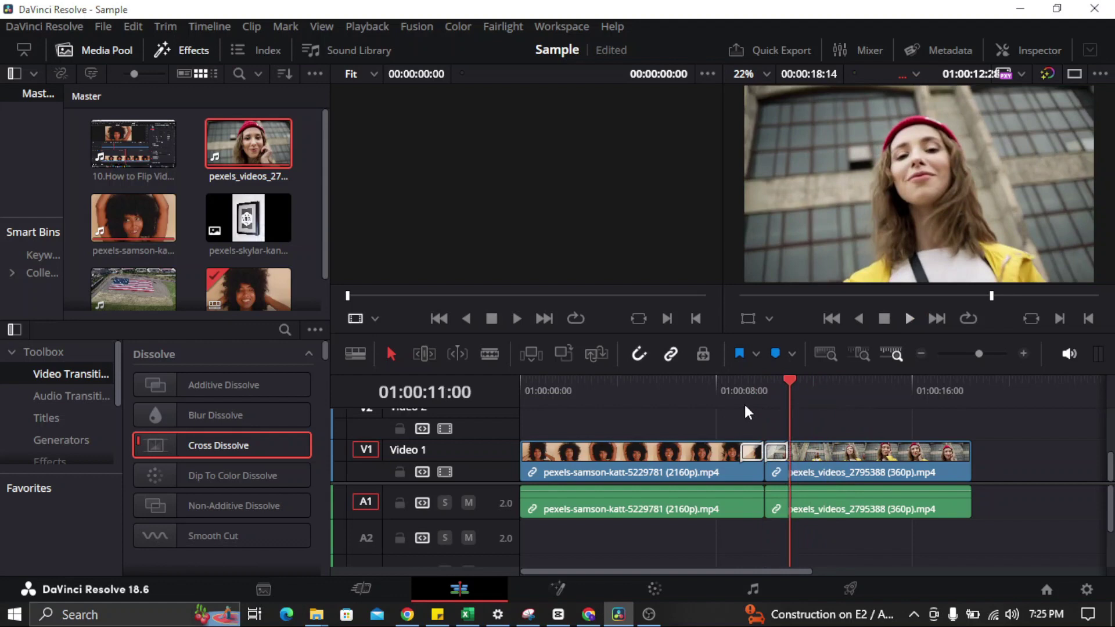
click(743, 393)
key(space)
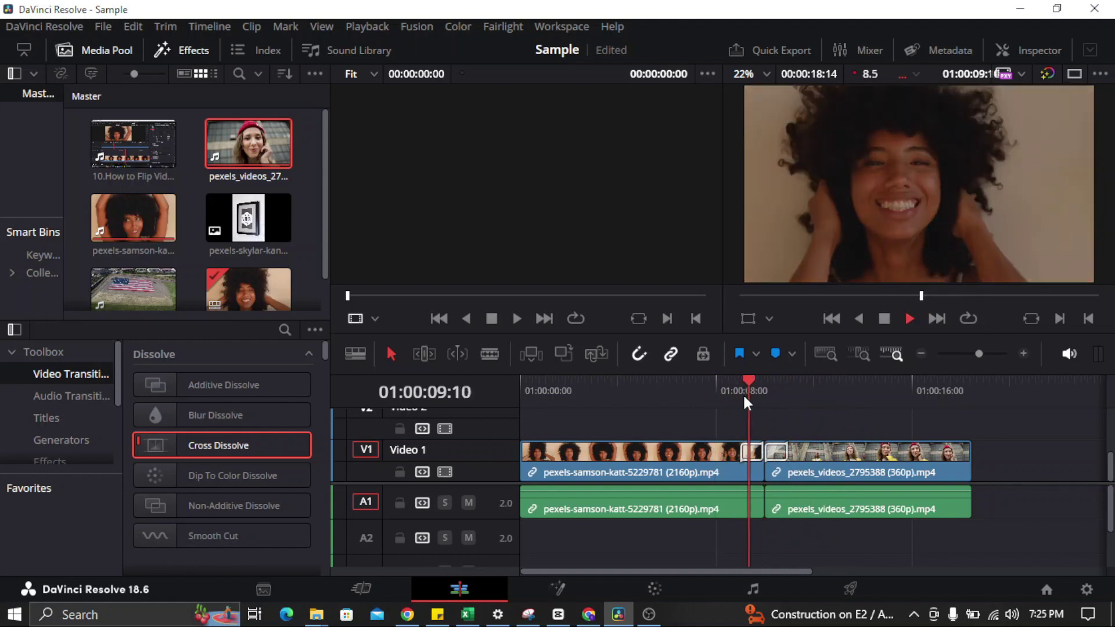